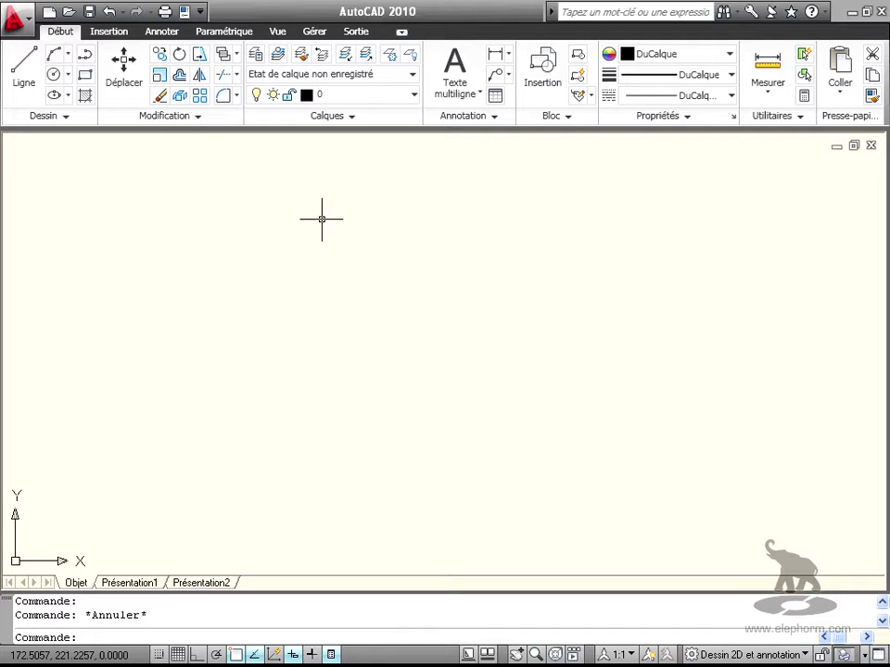
Step: Switch to the AutoCAD classique workspace and float the drawing toolbar horizontally over the upper part of the drawing area
{"action": "left_click", "coordinate": [806, 655]}
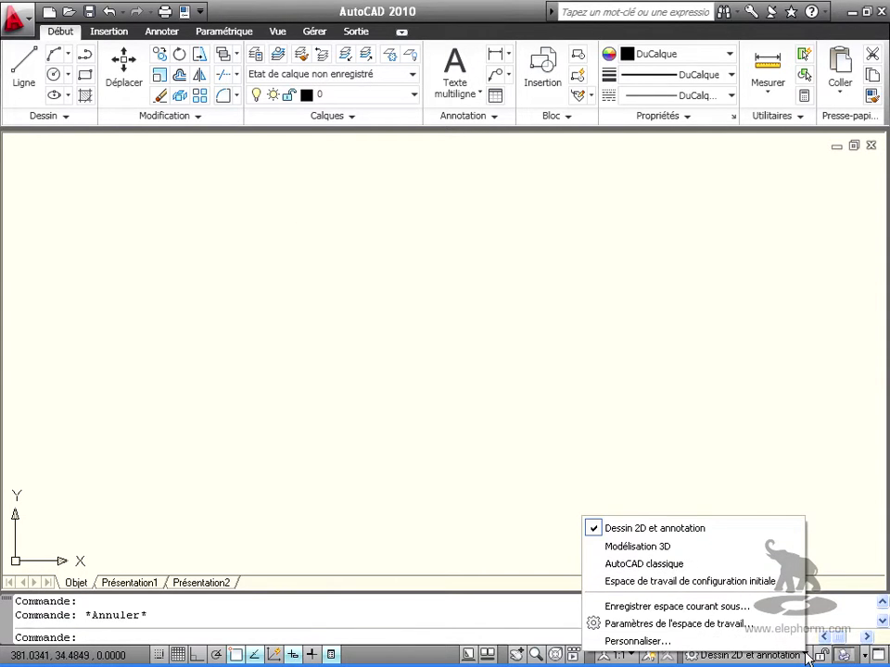
{"action": "left_click", "coordinate": [707, 570]}
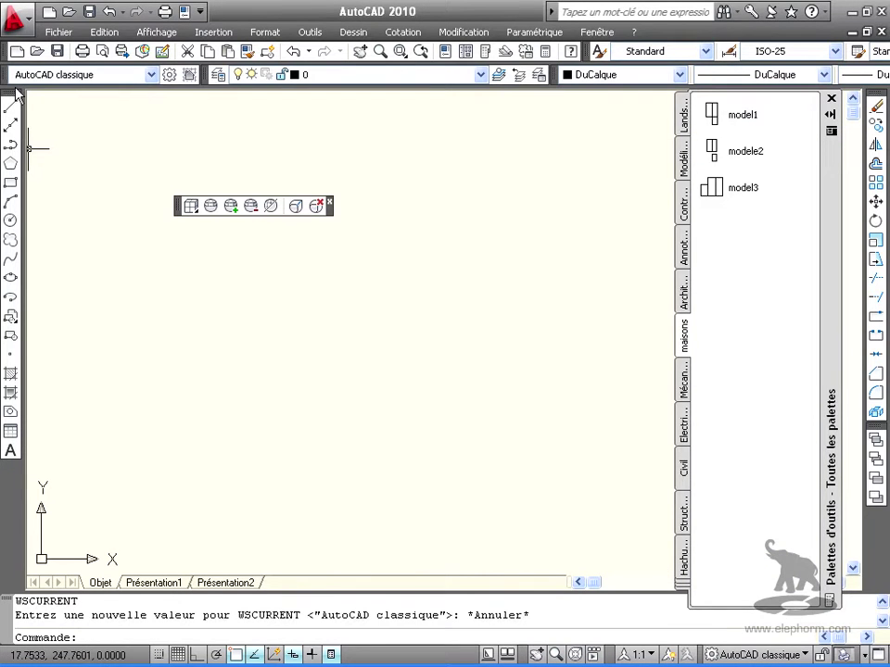
{"action": "mouse_move", "coordinate": [16, 97]}
{"action": "left_mouse_down"}
{"action": "mouse_move", "coordinate": [153, 115]}
{"action": "mouse_move", "coordinate": [139, 118]}
{"action": "left_mouse_up"}
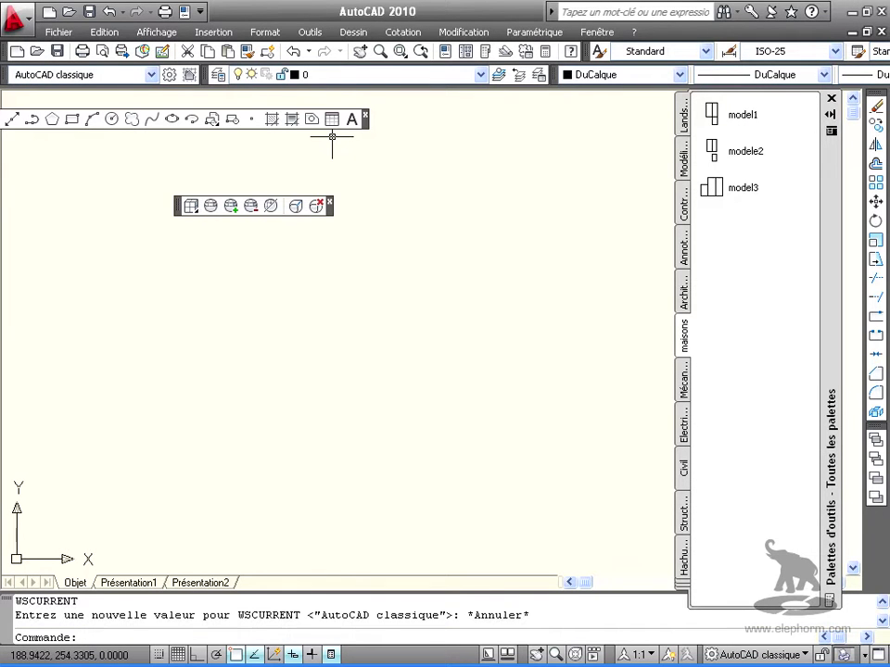
Step: Return to the Dessin 2D et annotation workspace
{"action": "left_click", "coordinate": [814, 658]}
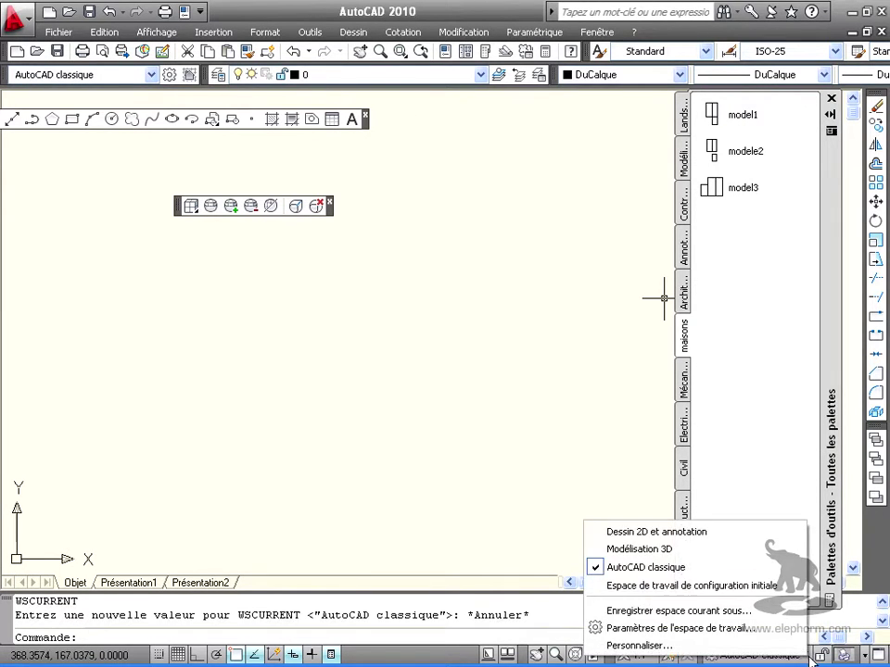
{"action": "left_click", "coordinate": [692, 533]}
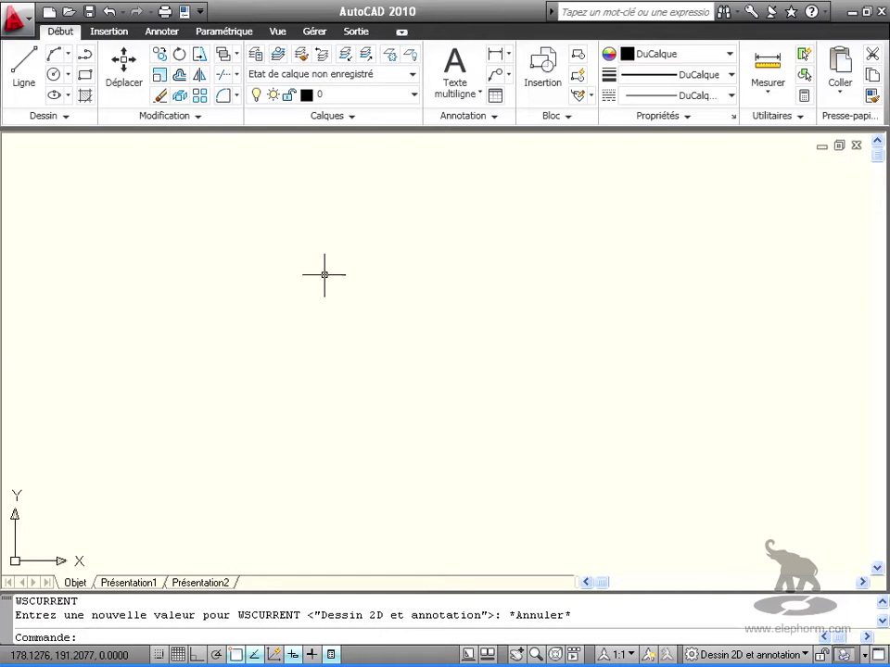
Step: Open the user interface customization editor and display the contents of the default Dessin 2D et annotation workspace
{"action": "left_click", "coordinate": [313, 32]}
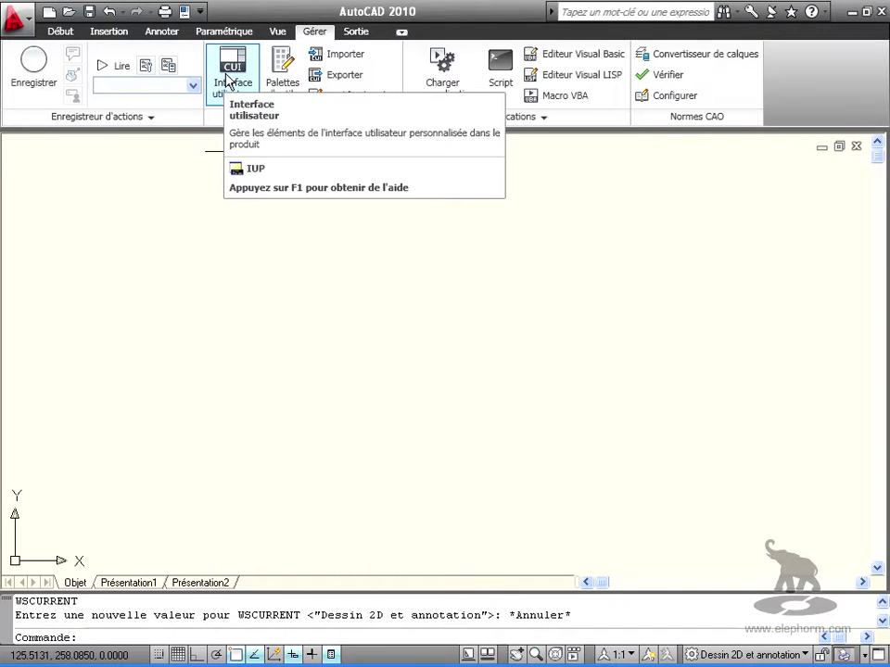
{"action": "left_click", "coordinate": [227, 74]}
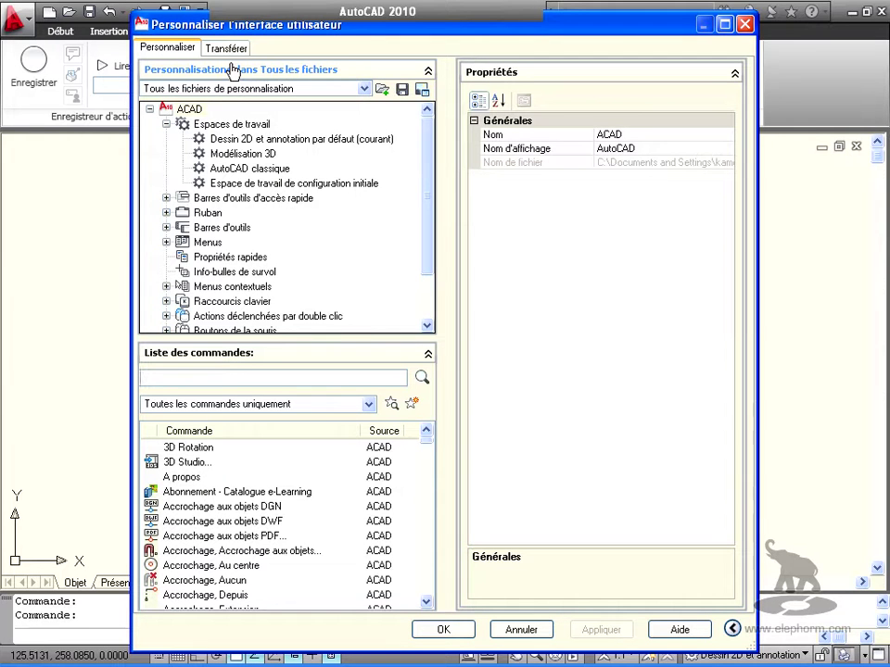
{"action": "left_click", "coordinate": [215, 127]}
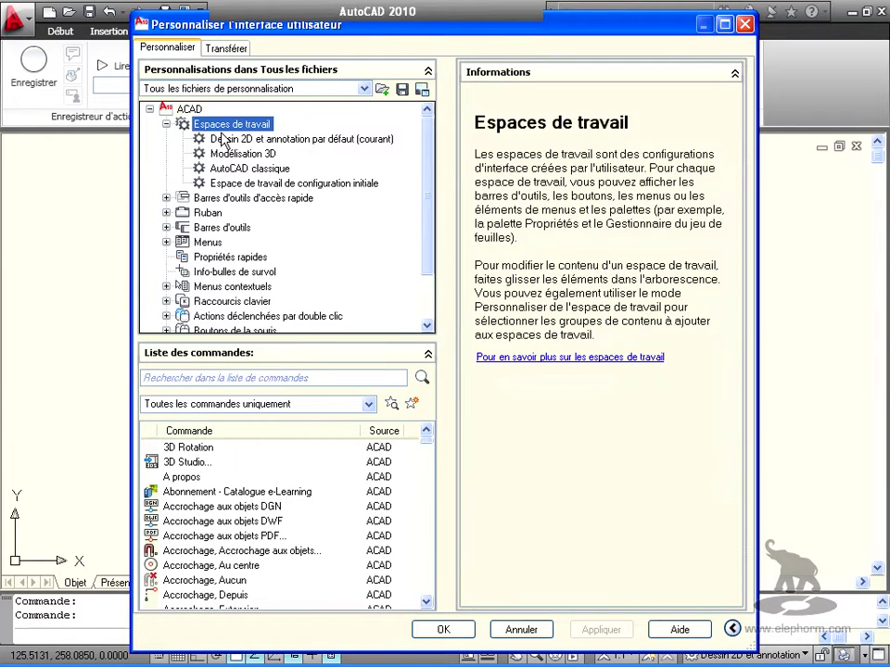
{"action": "left_click", "coordinate": [248, 141]}
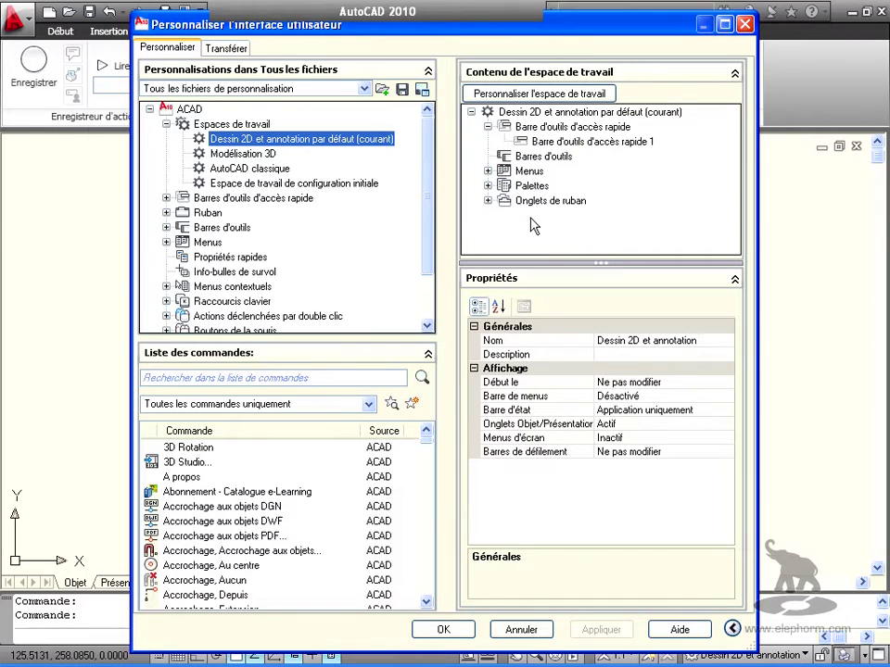
Step: Expand the workspace's ribbon tabs and examine the panels and properties of the Début - 2D tab
{"action": "left_click", "coordinate": [488, 200]}
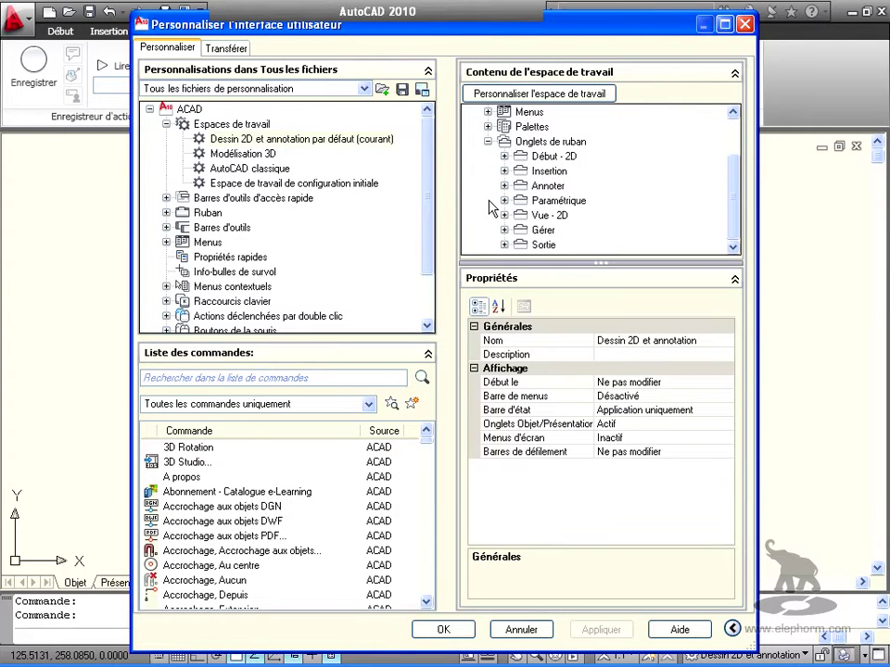
{"action": "left_click", "coordinate": [559, 158]}
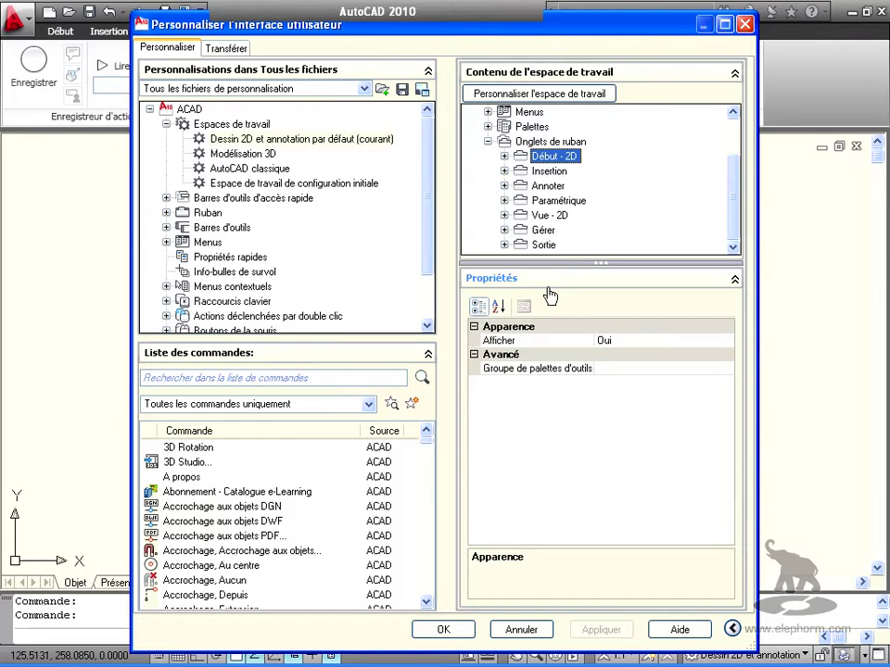
{"action": "left_click", "coordinate": [550, 174]}
{"action": "left_click", "coordinate": [515, 160]}
{"action": "left_click", "coordinate": [505, 156]}
{"action": "left_click", "coordinate": [612, 157]}
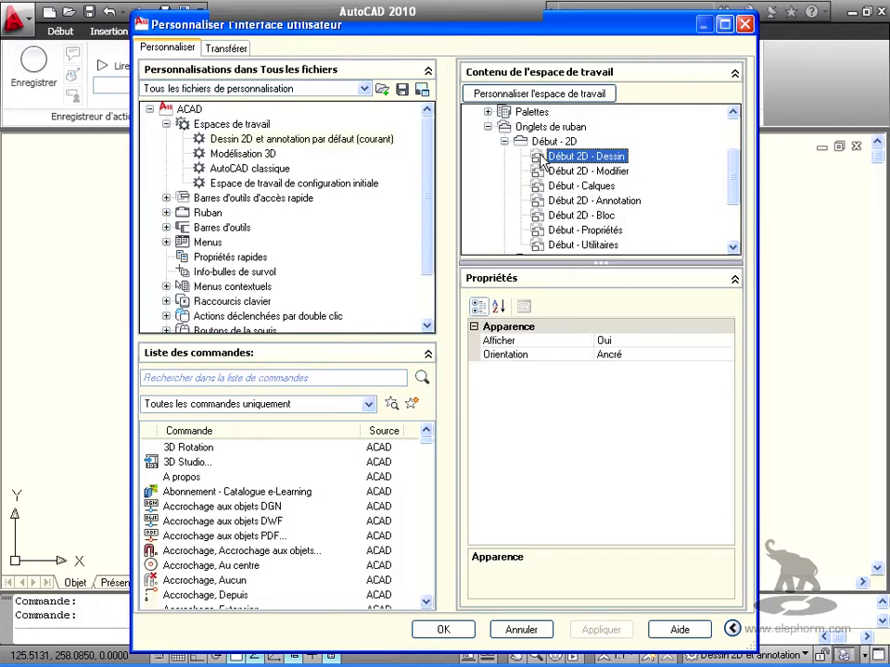
{"action": "key", "text": "Tab"}
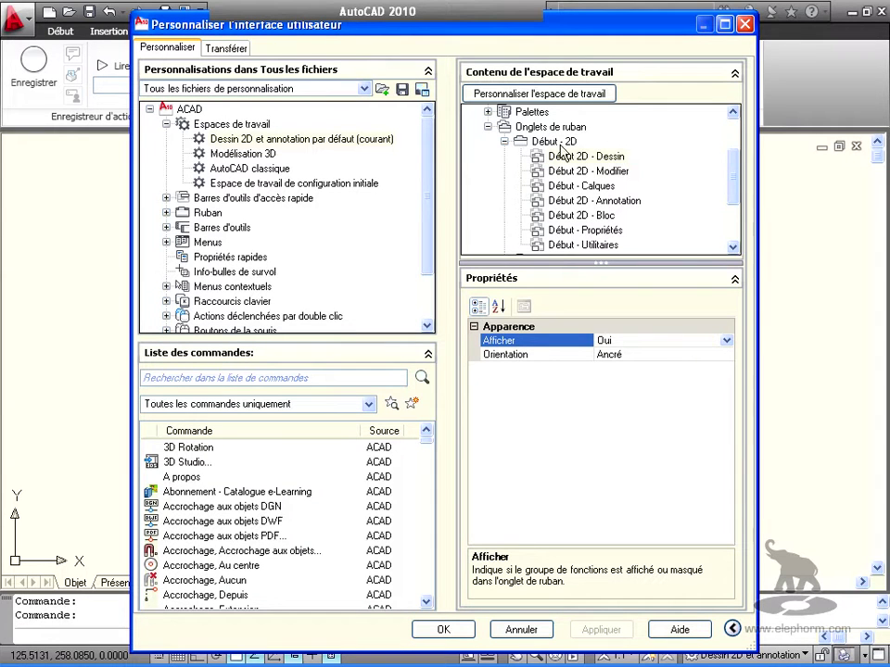
{"action": "left_click", "coordinate": [554, 140]}
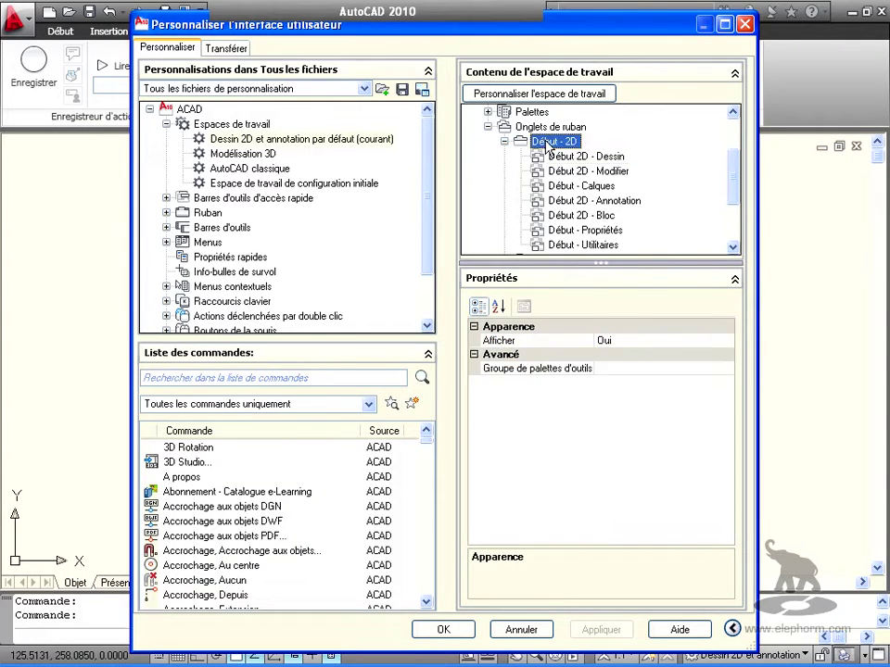
Step: Hide the Début 2D - Dessin panel by setting its Afficher property to Non, and apply the customization
{"action": "left_click", "coordinate": [566, 156]}
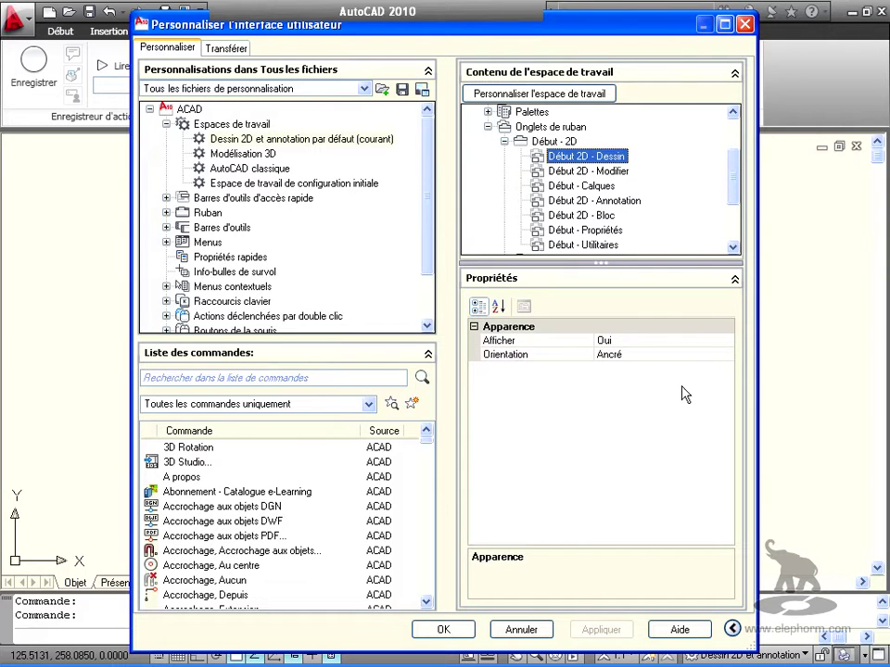
{"action": "left_click", "coordinate": [691, 342]}
{"action": "left_click", "coordinate": [727, 340]}
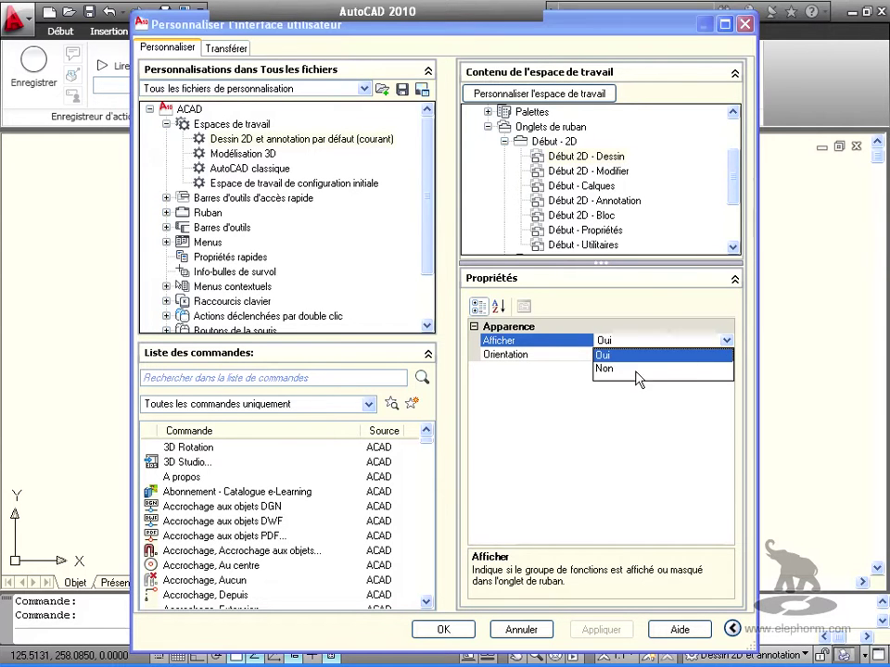
{"action": "left_click", "coordinate": [604, 369]}
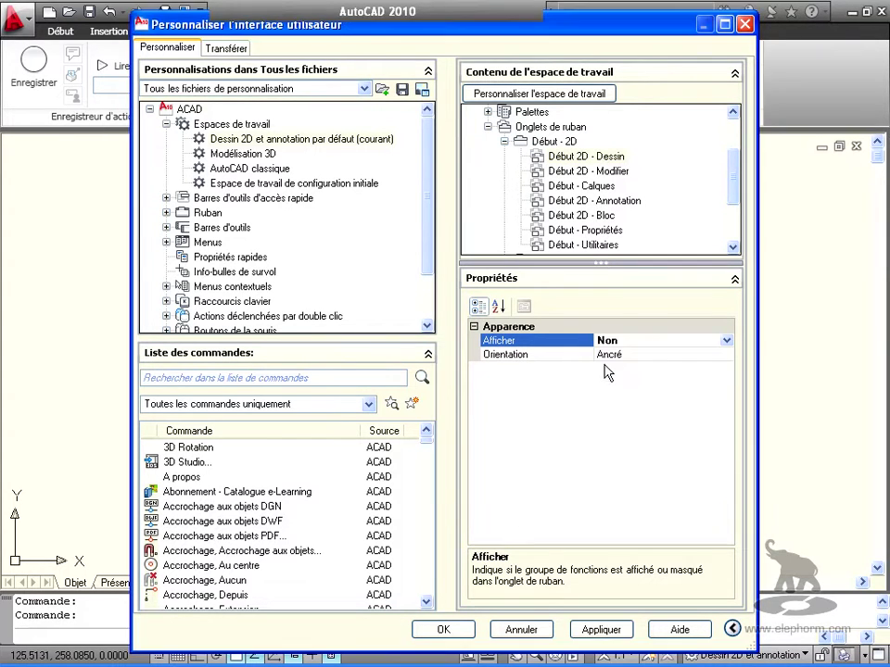
{"action": "left_click", "coordinate": [601, 630]}
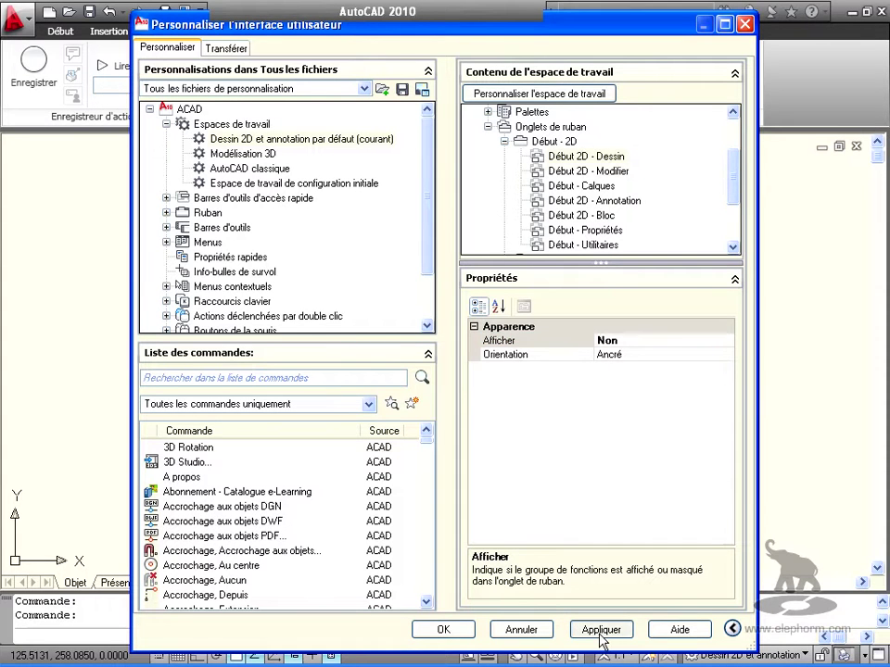
{"action": "left_click", "coordinate": [447, 632]}
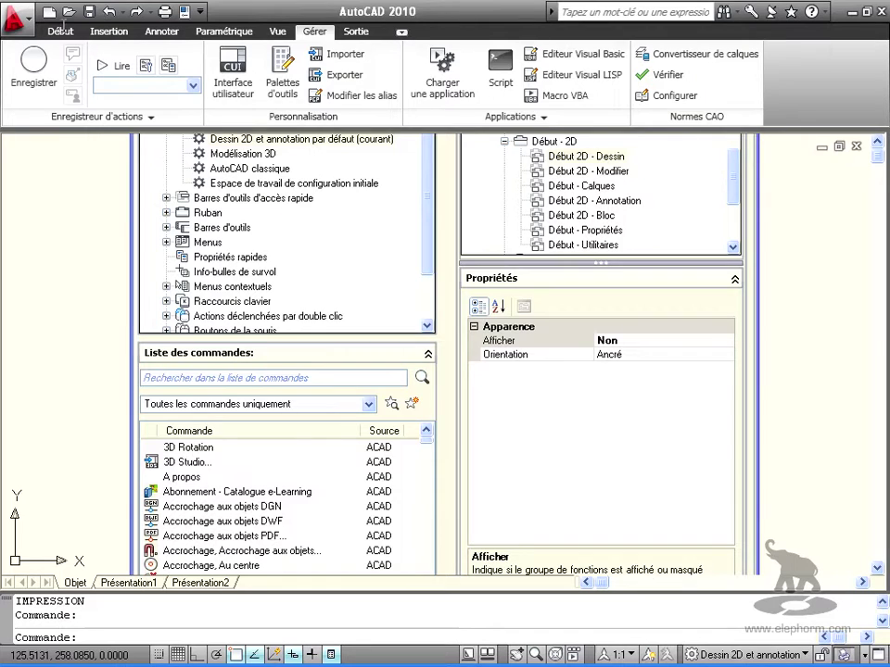
Step: Draw a single line about 230 units long, rising at about 20° across the middle of the drawing area
{"action": "left_click", "coordinate": [59, 33]}
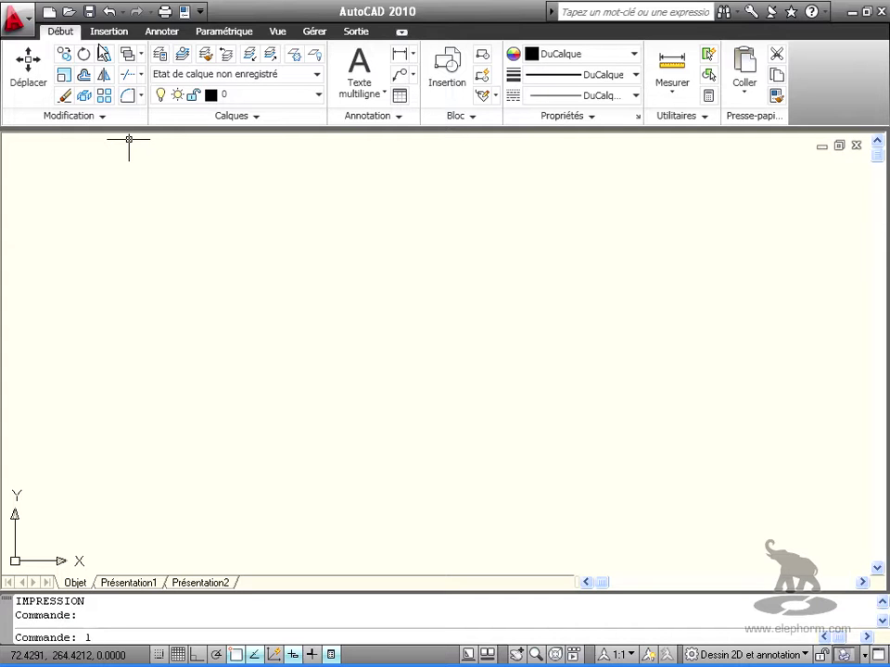
{"action": "key", "text": "Return"}
{"action": "left_click", "coordinate": [213, 366]}
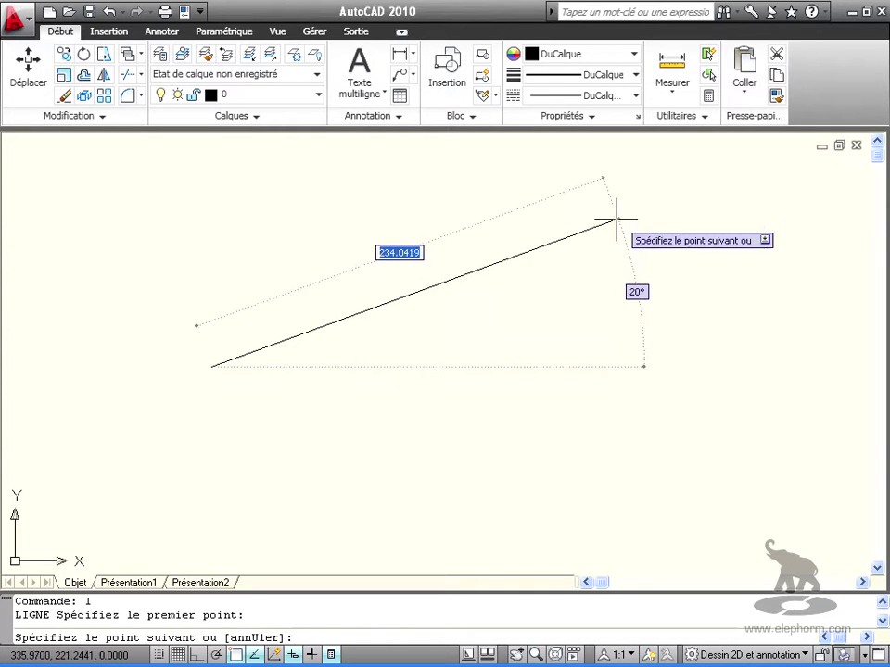
{"action": "left_click", "coordinate": [613, 223]}
{"action": "key", "text": "Return"}
Step: Draw a large circle centred above the line's left half, with a radius big enough to enclose the line
{"action": "type", "text": "c"}
{"action": "key", "text": "Return"}
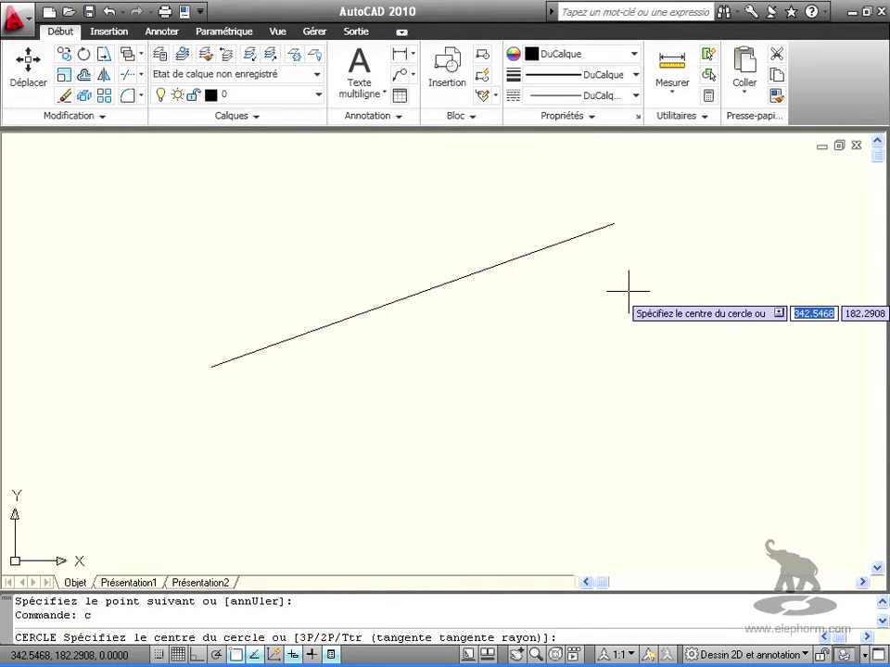
{"action": "left_click", "coordinate": [332, 214]}
{"action": "left_click", "coordinate": [596, 460]}
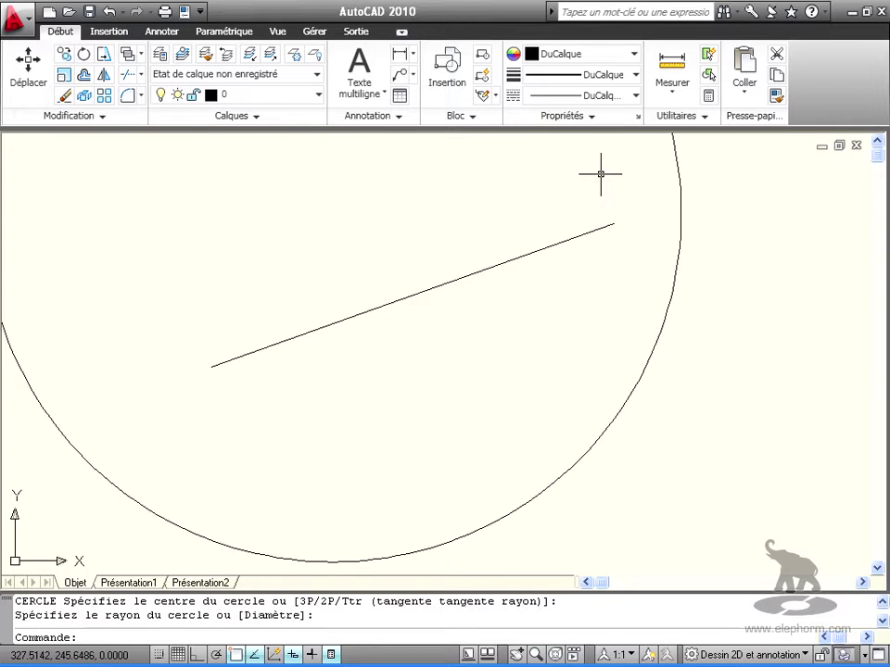
Step: Reopen the user interface customization editor and expand the Début - 2D ribbon tab of the default Dessin 2D et annotation workspace
{"action": "left_click", "coordinate": [315, 31]}
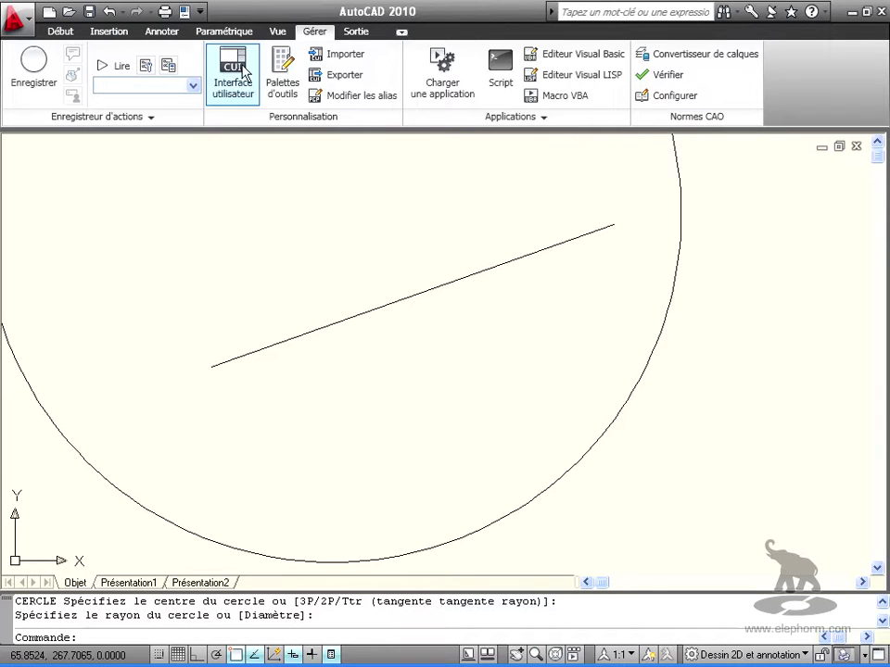
{"action": "left_click", "coordinate": [258, 96]}
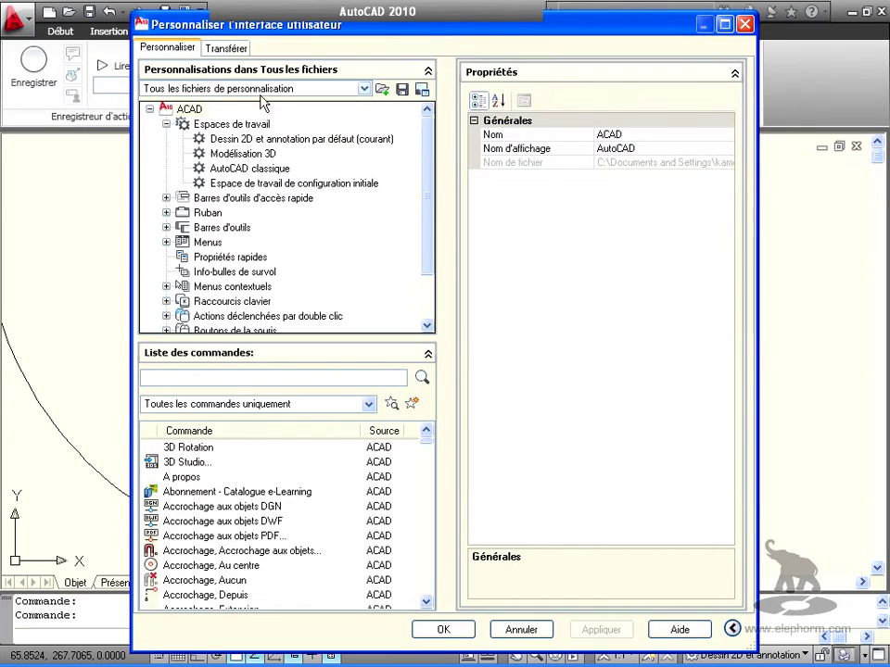
{"action": "left_click", "coordinate": [257, 140]}
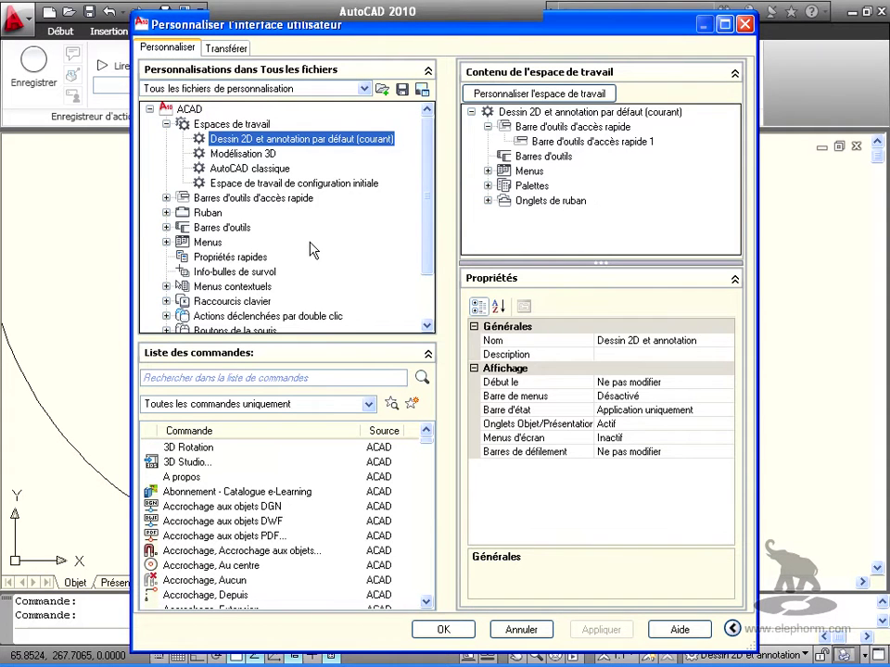
{"action": "left_click", "coordinate": [575, 202]}
{"action": "left_click", "coordinate": [487, 200]}
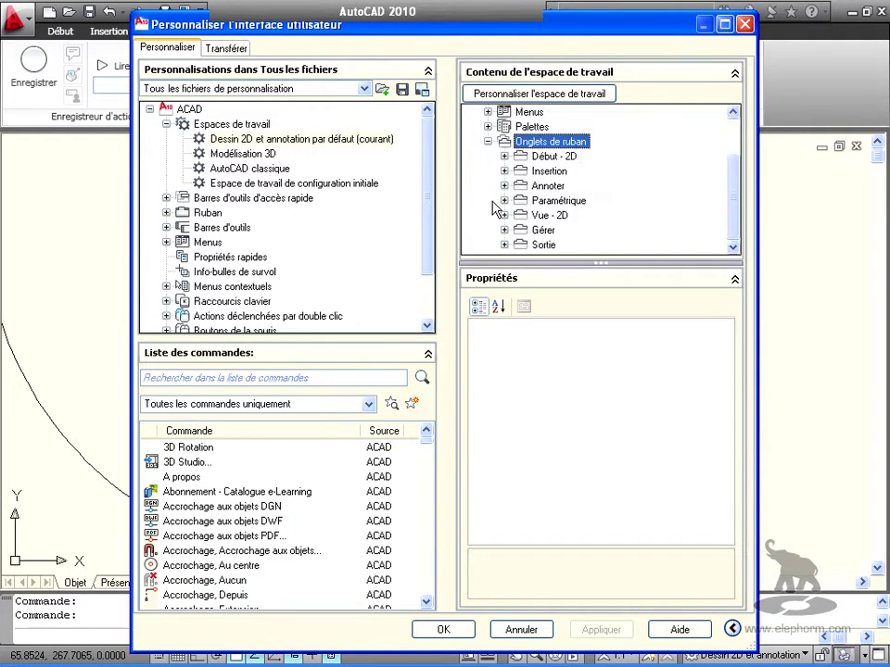
{"action": "left_click", "coordinate": [547, 155]}
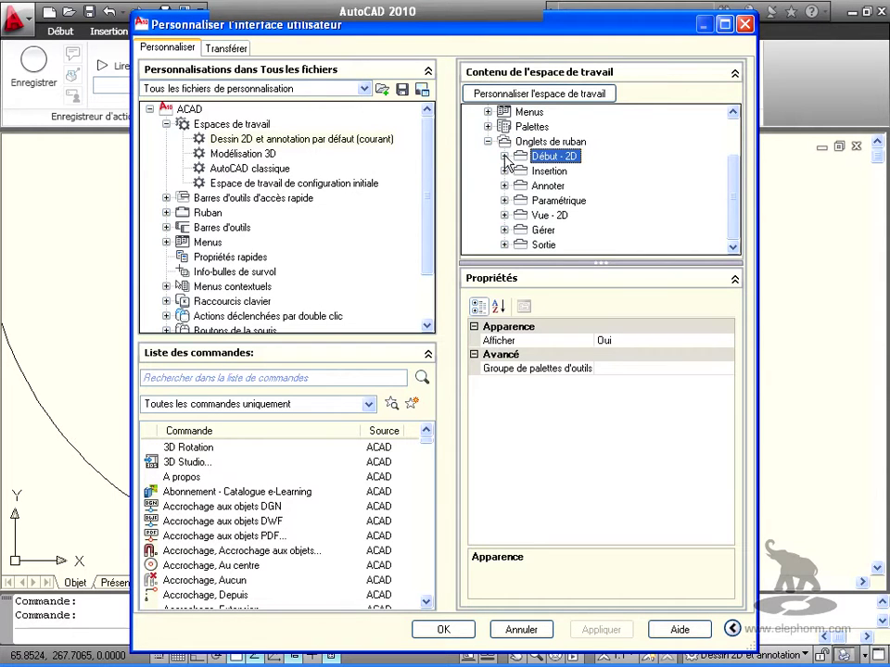
{"action": "left_click", "coordinate": [504, 156]}
Step: Set the Afficher property of the Début 2D - Dessin panel to Oui and apply the customization
{"action": "left_click", "coordinate": [576, 156]}
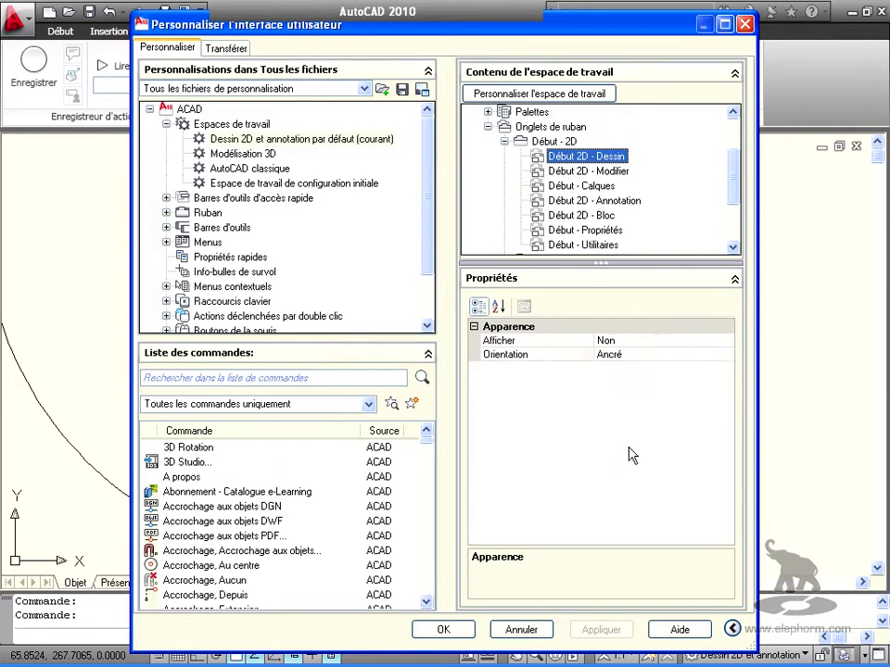
{"action": "left_click", "coordinate": [641, 339]}
{"action": "left_click", "coordinate": [726, 341]}
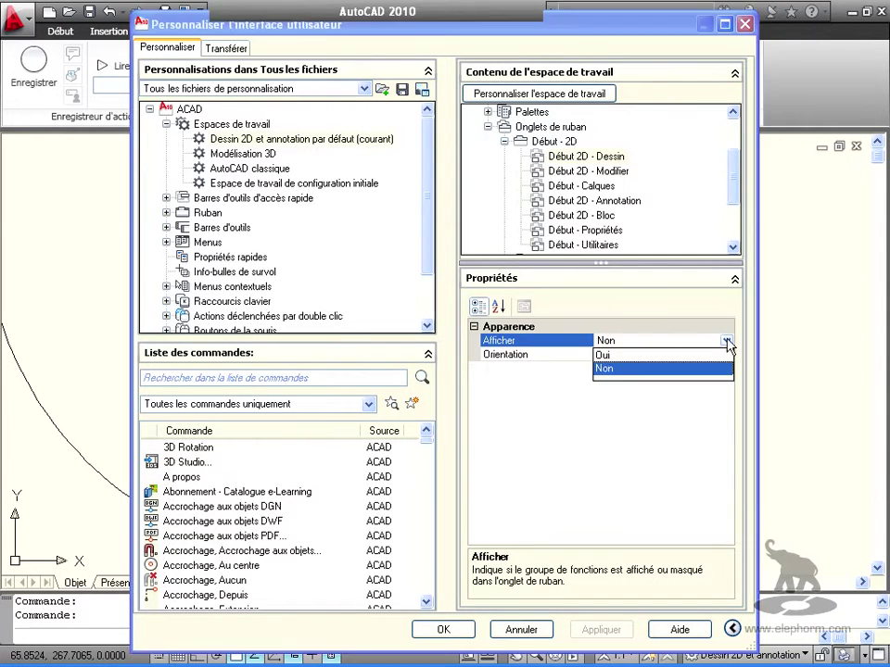
{"action": "left_click", "coordinate": [602, 356]}
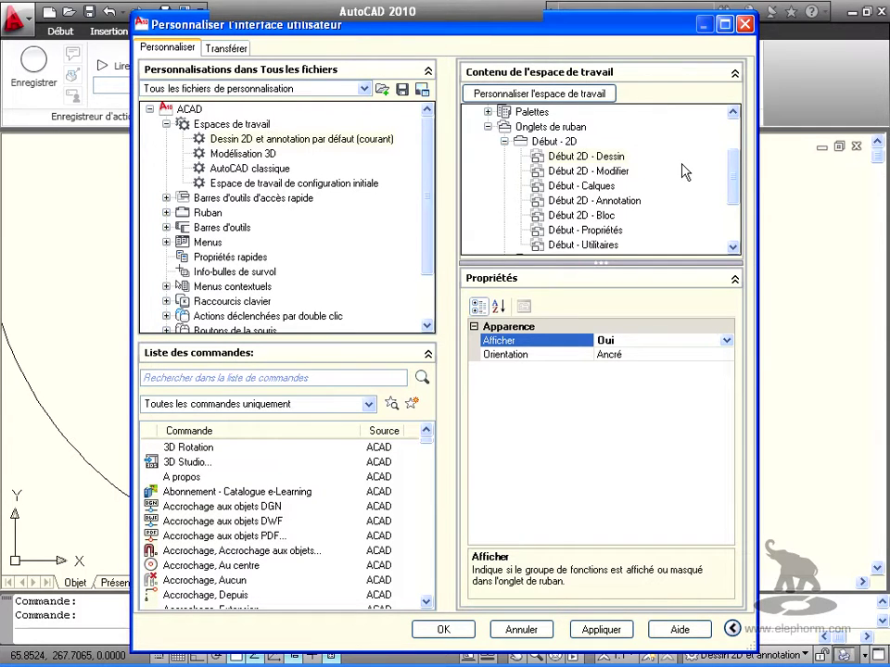
{"action": "left_click", "coordinate": [604, 630]}
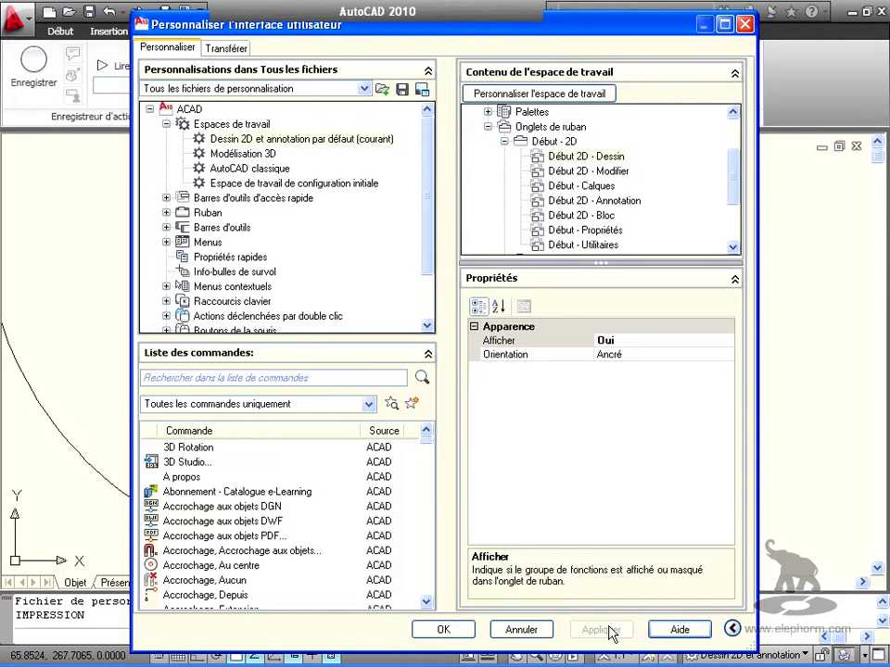
Step: Create a new workspace named formation elephorm under Espaces de travail
{"action": "left_click_drag", "start_coordinate": [736, 196], "coordinate": [735, 169]}
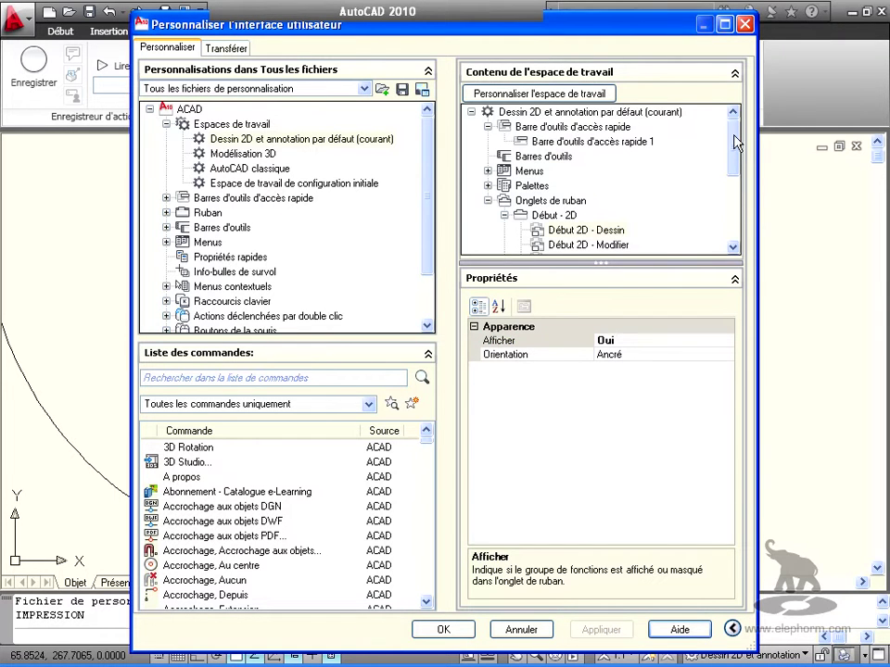
{"action": "left_click", "coordinate": [473, 112]}
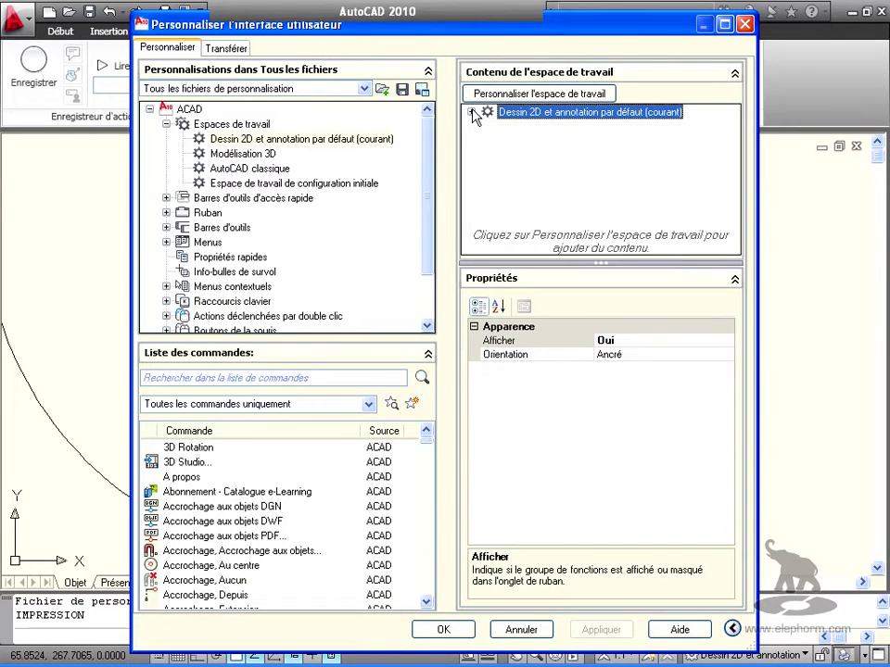
{"action": "left_click", "coordinate": [236, 126]}
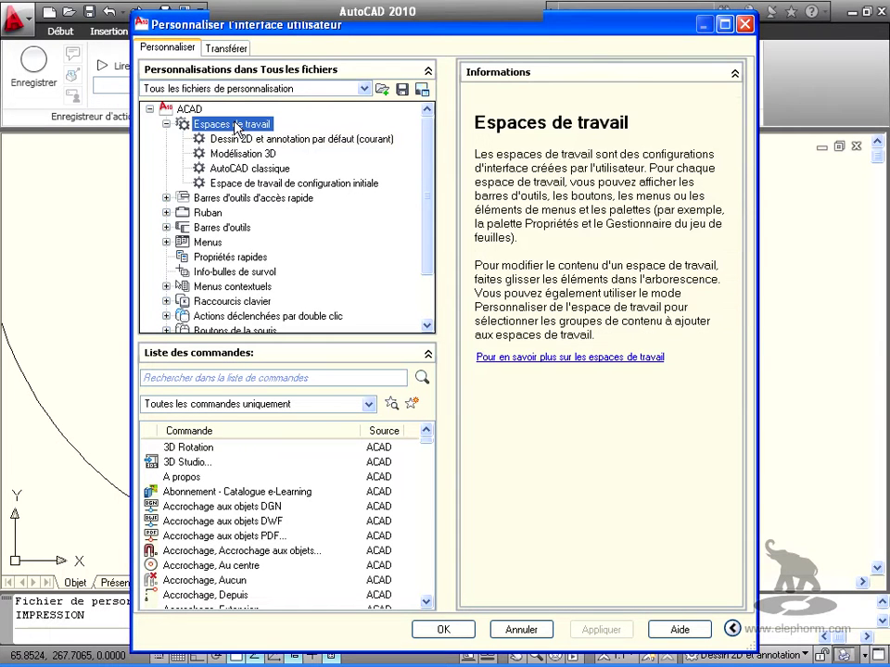
{"action": "right_click", "coordinate": [236, 127]}
{"action": "left_click", "coordinate": [312, 138]}
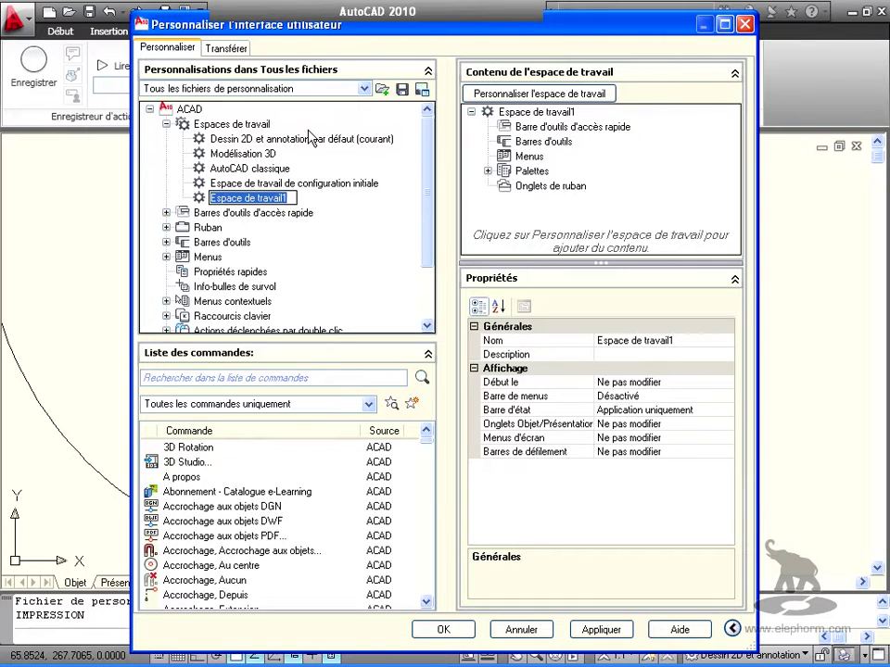
{"action": "type", "text": "formation elephorm"}
{"action": "key", "text": "Return"}
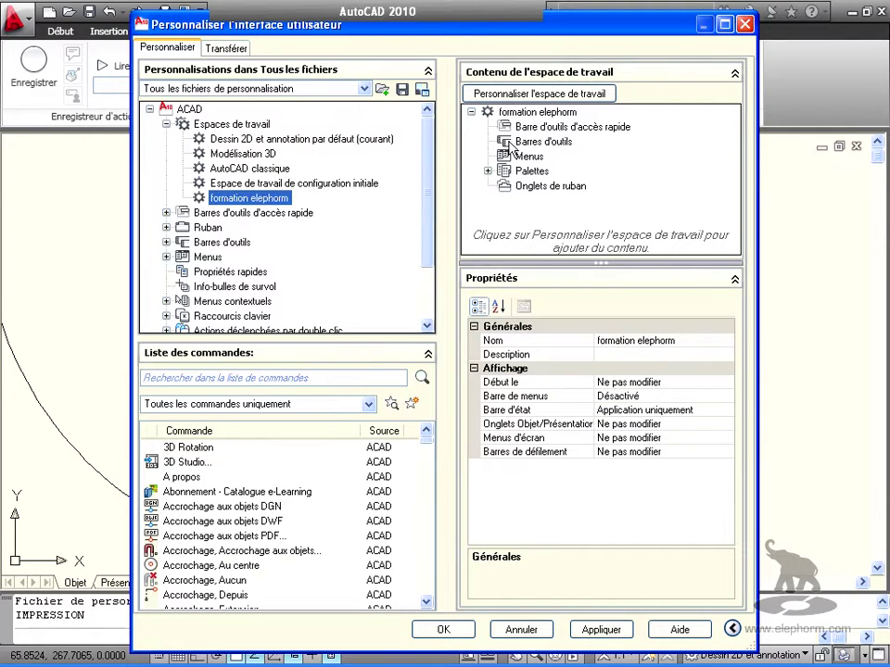
Step: Check the palettes and quick access toolbar content of the formation elephorm workspace, and apply the customization, closing the editor
{"action": "left_click", "coordinate": [488, 172]}
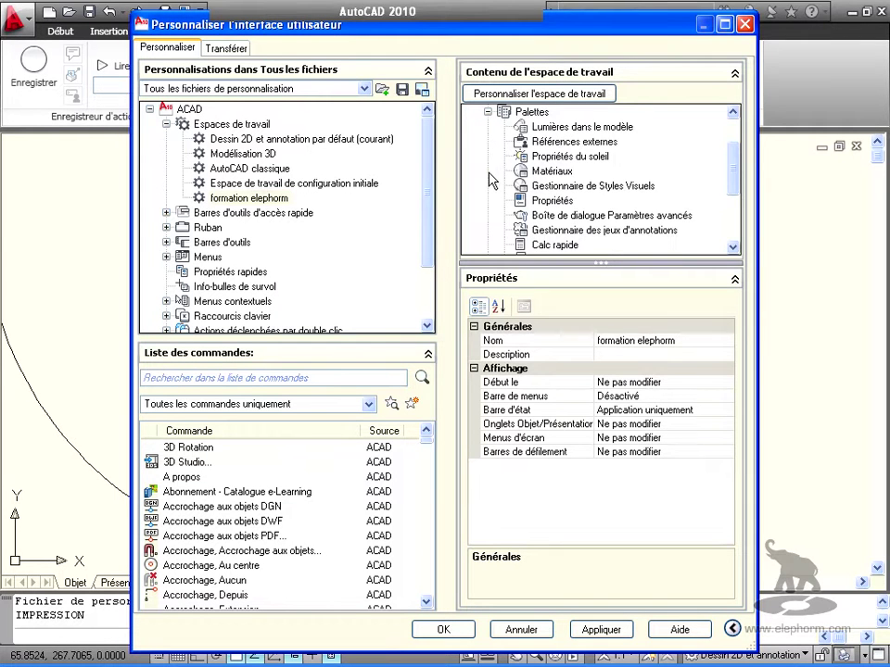
{"action": "left_click", "coordinate": [482, 112]}
{"action": "left_click", "coordinate": [565, 127]}
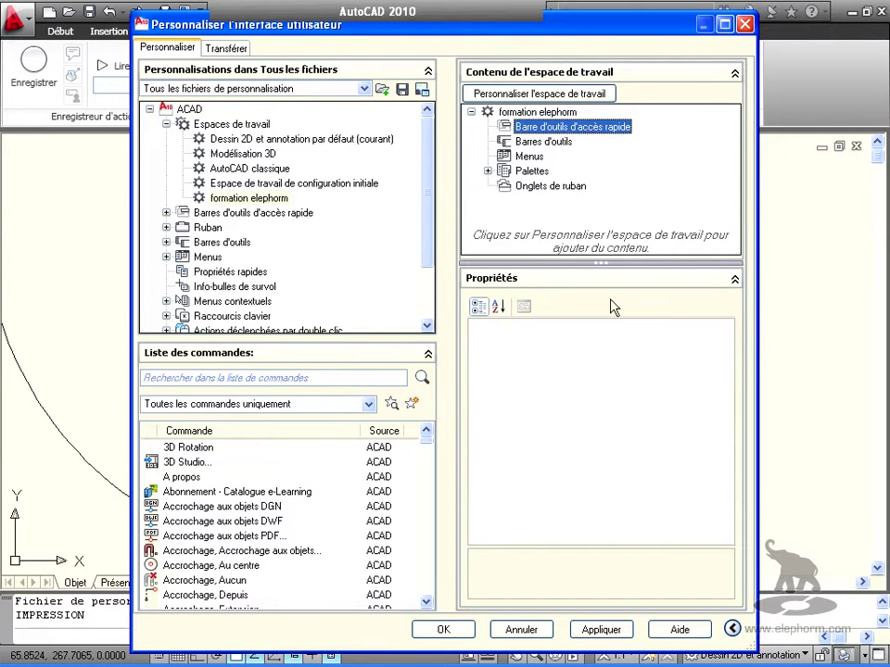
{"action": "left_click", "coordinate": [206, 197]}
{"action": "left_click", "coordinate": [601, 630]}
{"action": "left_click", "coordinate": [443, 629]}
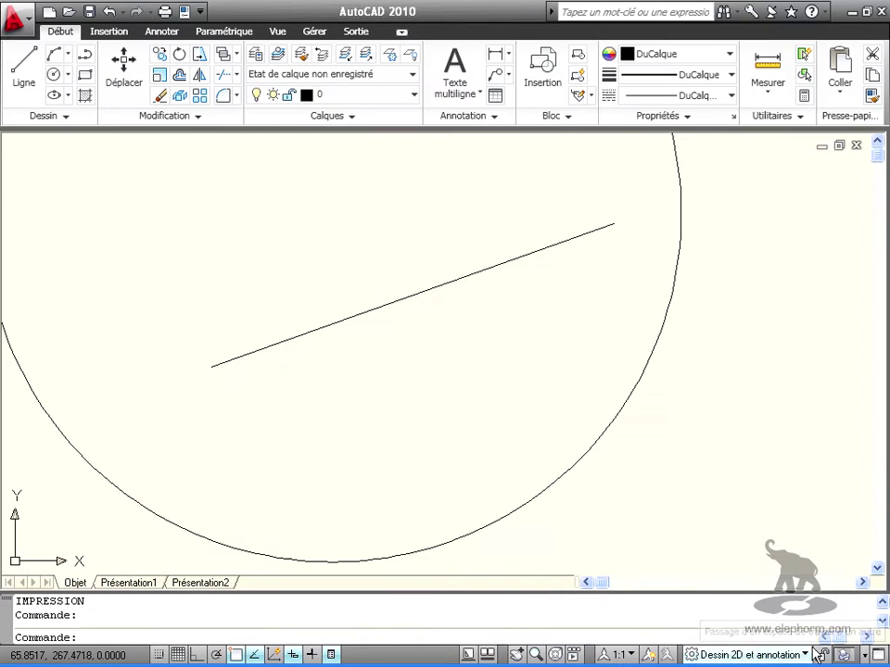
Step: Try out the formation elephorm workspace as the current one and return to Dessin 2D et annotation
{"action": "left_click", "coordinate": [805, 655]}
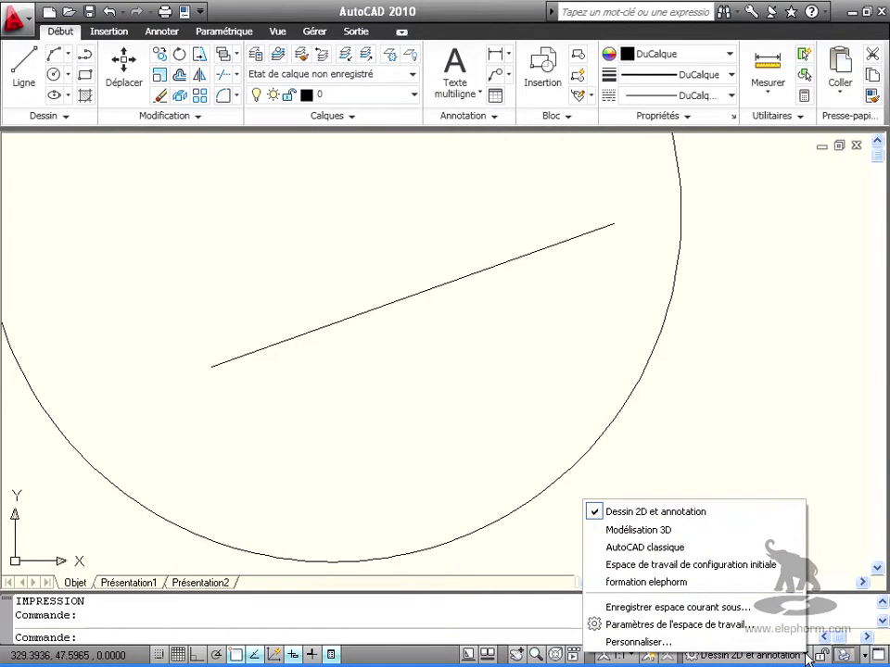
{"action": "left_click", "coordinate": [686, 583]}
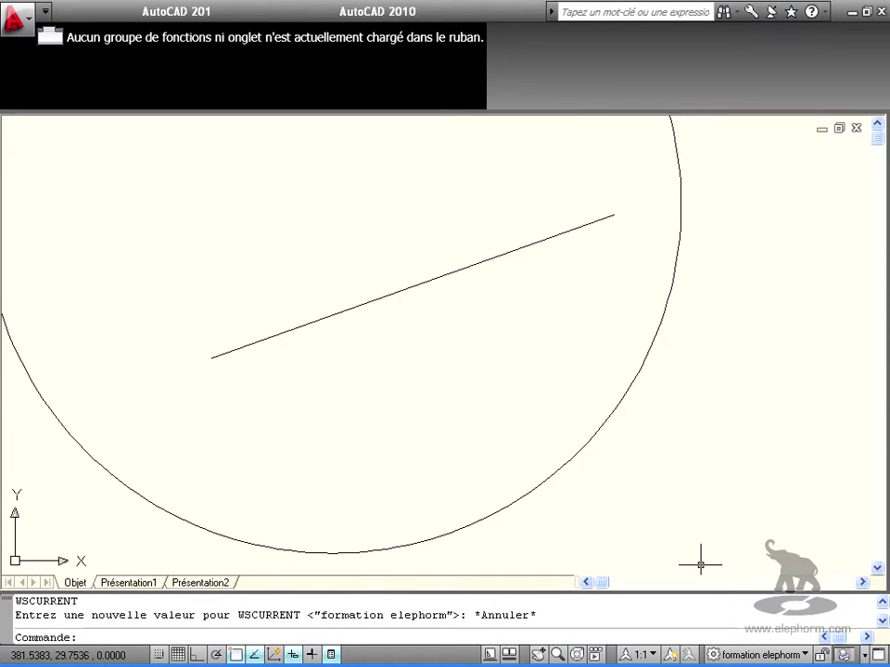
{"action": "left_click", "coordinate": [806, 655]}
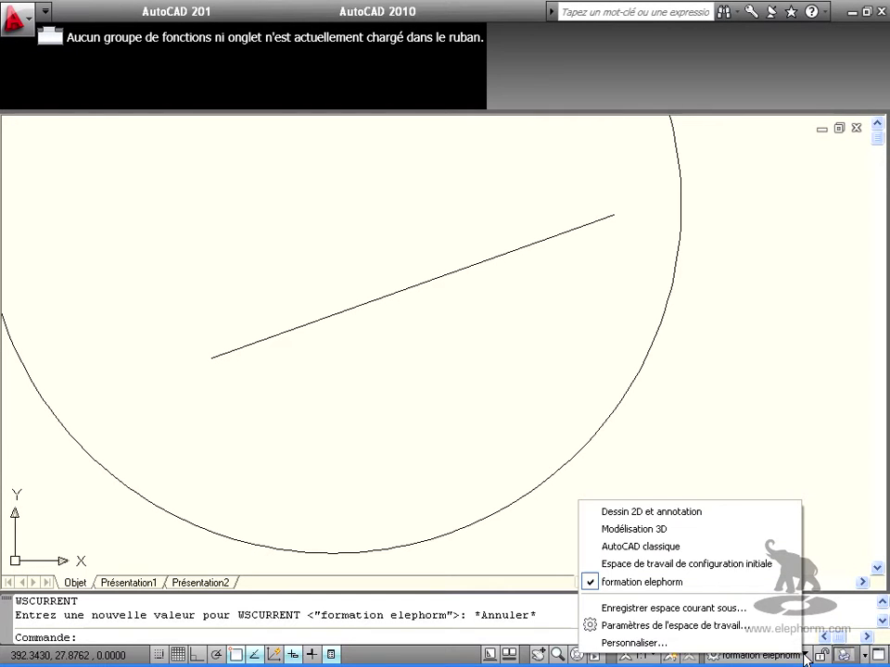
{"action": "left_click", "coordinate": [687, 516]}
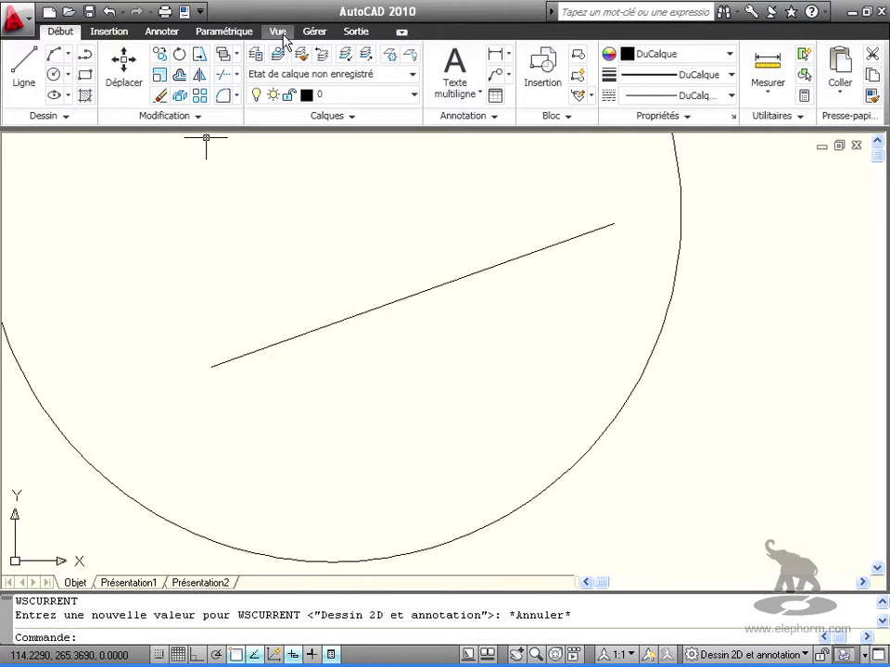
Step: Reopen the user interface customization editor, select the formation elephorm workspace and expand the list of available ribbon tabs
{"action": "left_click", "coordinate": [313, 34]}
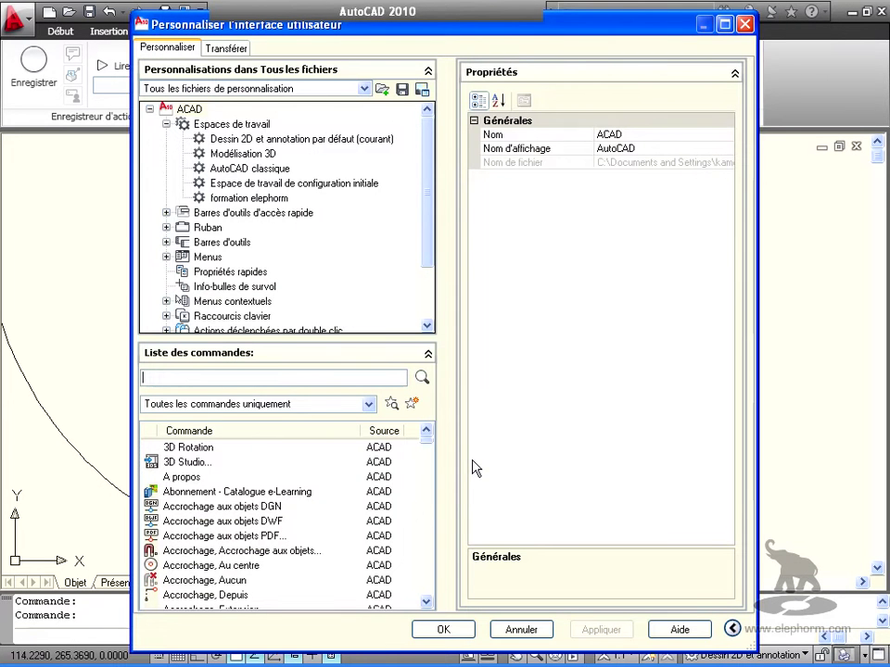
{"action": "left_click", "coordinate": [272, 199]}
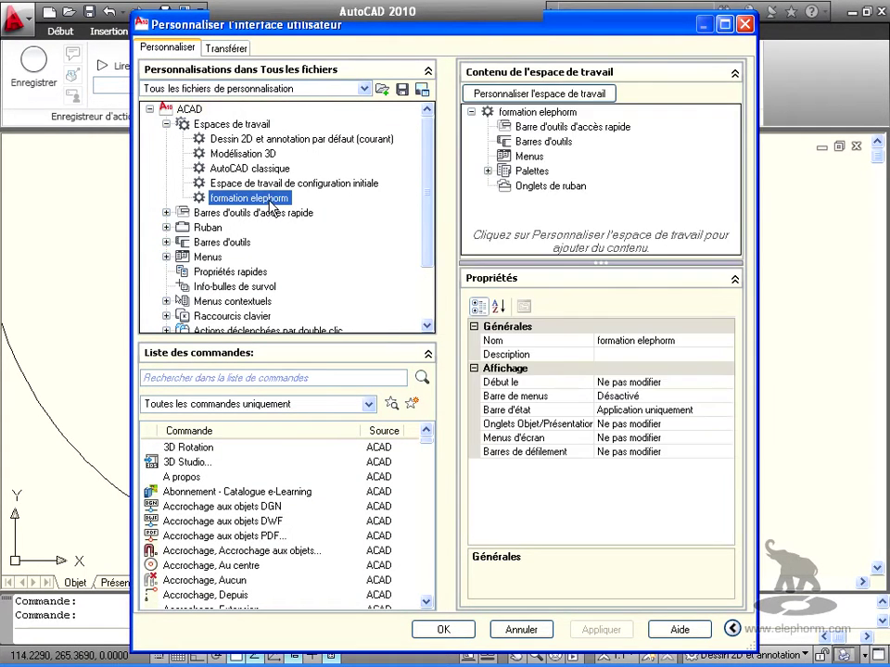
{"action": "left_click", "coordinate": [165, 227]}
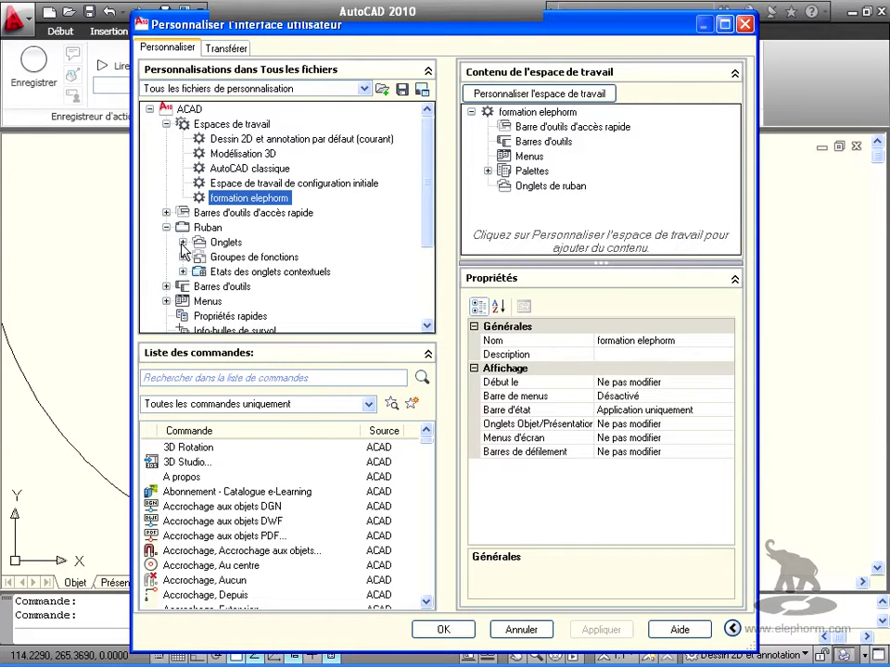
{"action": "left_click", "coordinate": [183, 243]}
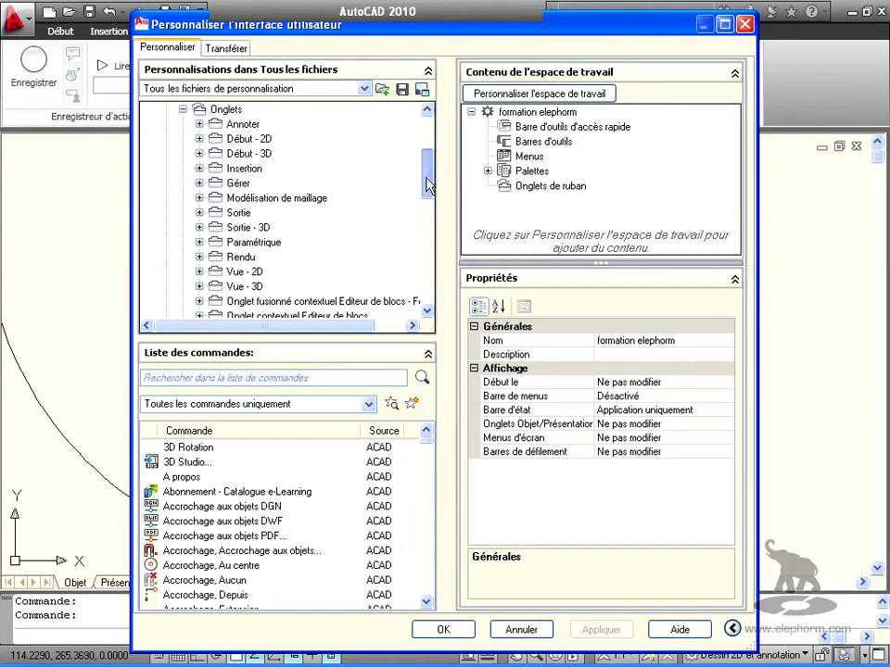
{"action": "left_click_drag", "start_coordinate": [423, 187], "coordinate": [426, 153]}
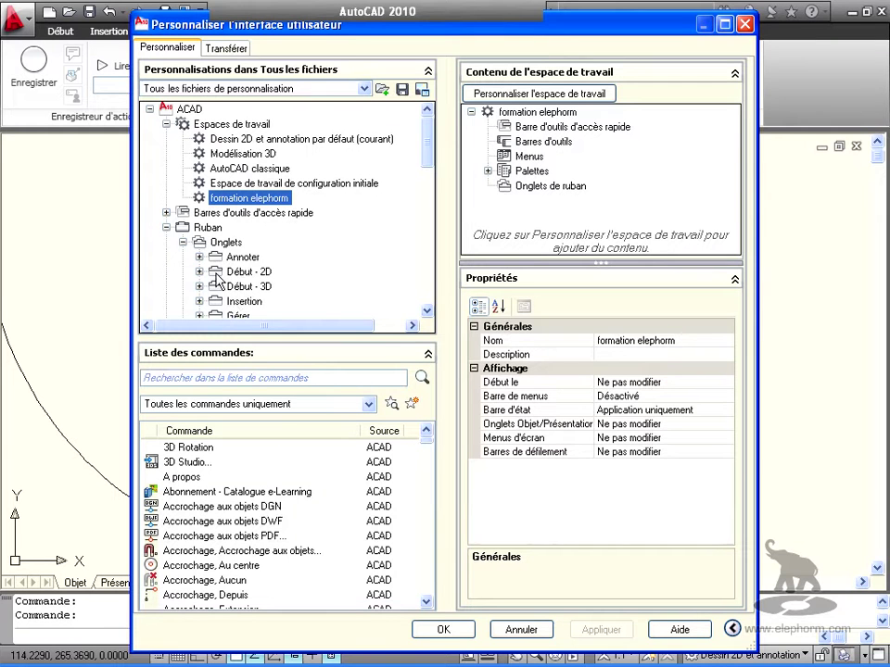
Step: Add the Début - 2D tab to the ribbon tabs of formation elephorm, apply the customization and make that workspace current
{"action": "mouse_move", "coordinate": [219, 280]}
{"action": "left_mouse_down"}
{"action": "mouse_move", "coordinate": [306, 190]}
{"action": "mouse_move", "coordinate": [535, 196]}
{"action": "mouse_move", "coordinate": [532, 189]}
{"action": "left_mouse_up"}
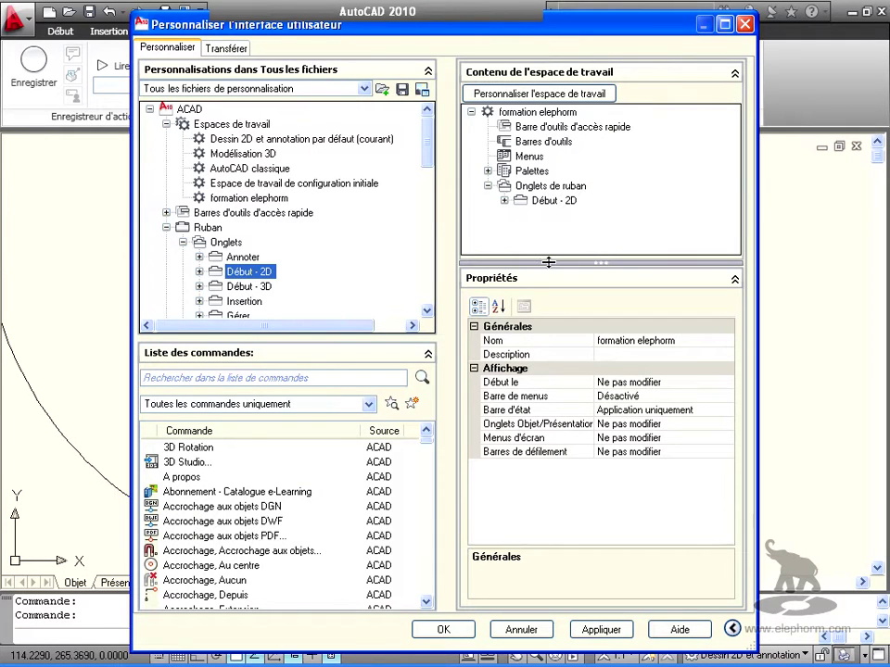
{"action": "left_click", "coordinate": [601, 631]}
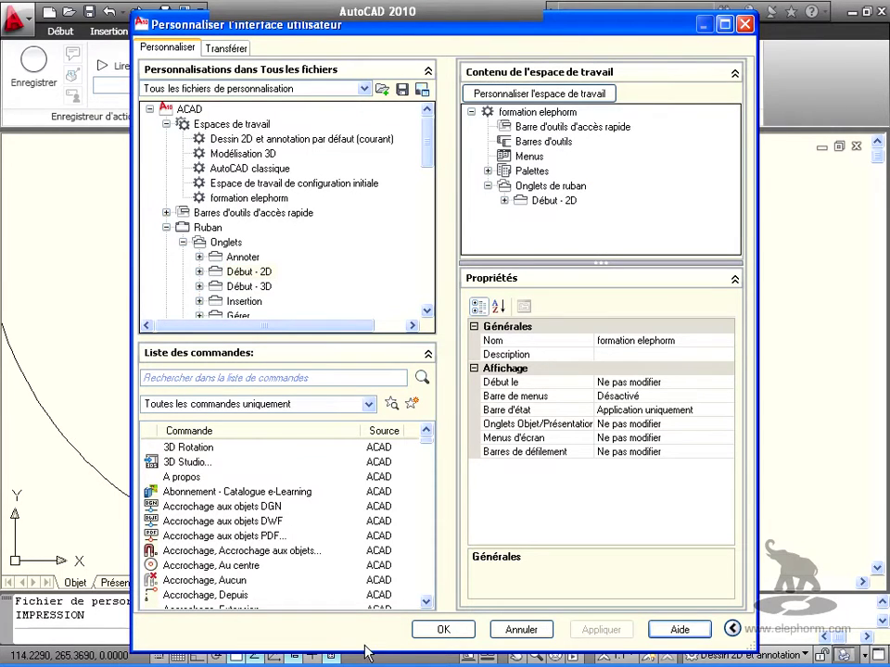
{"action": "left_click", "coordinate": [441, 630]}
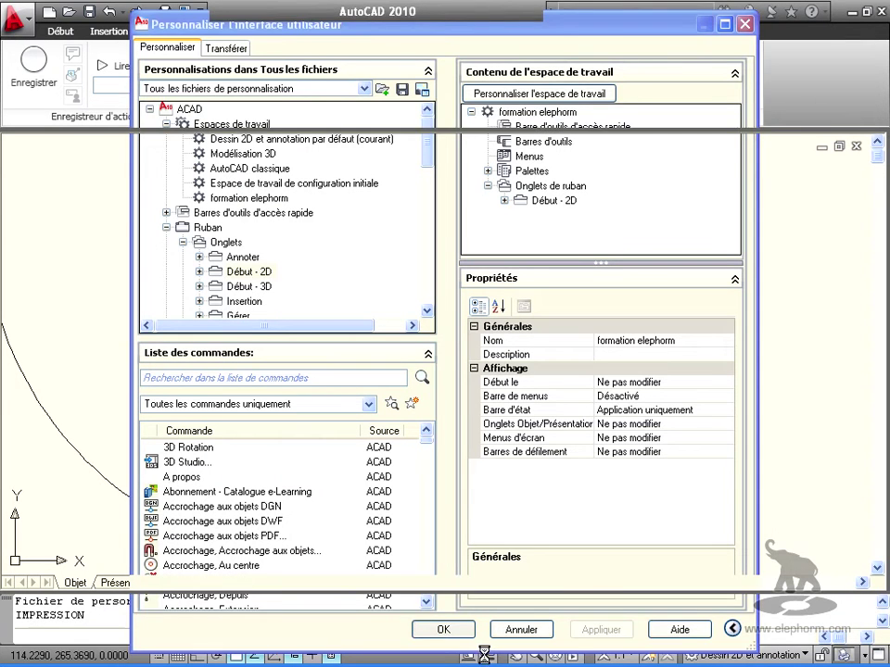
{"action": "left_click", "coordinate": [803, 657]}
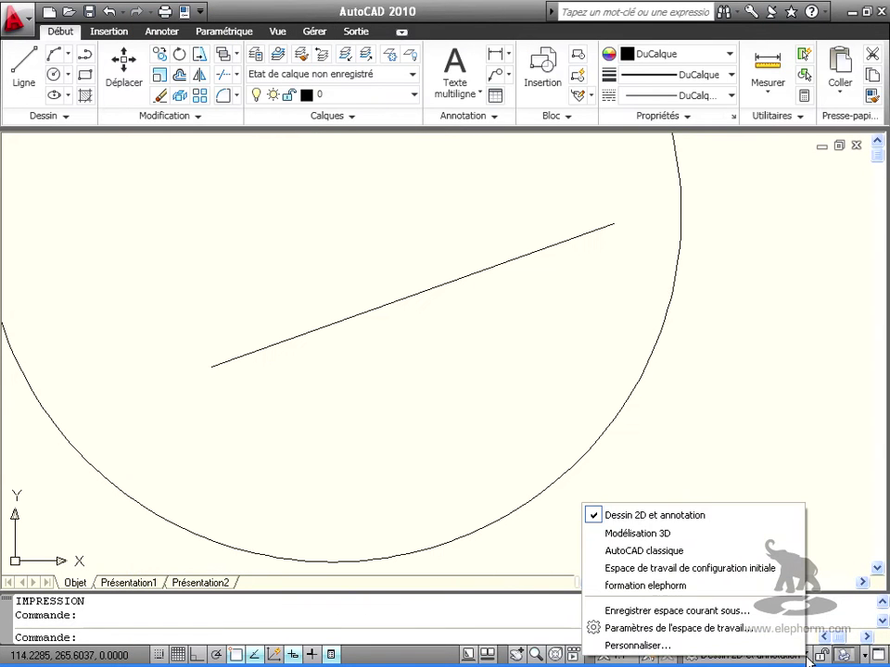
{"action": "left_click", "coordinate": [704, 586]}
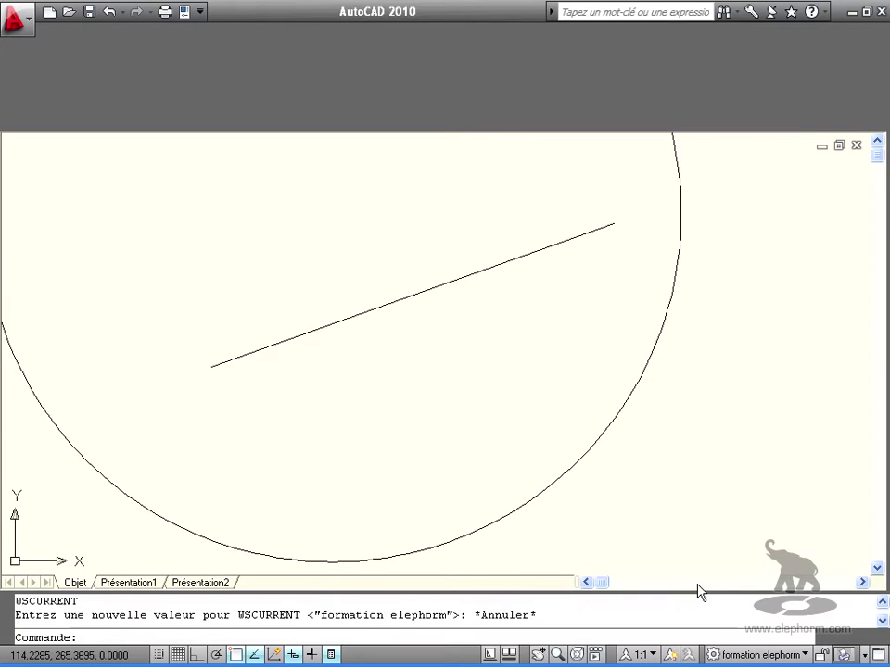